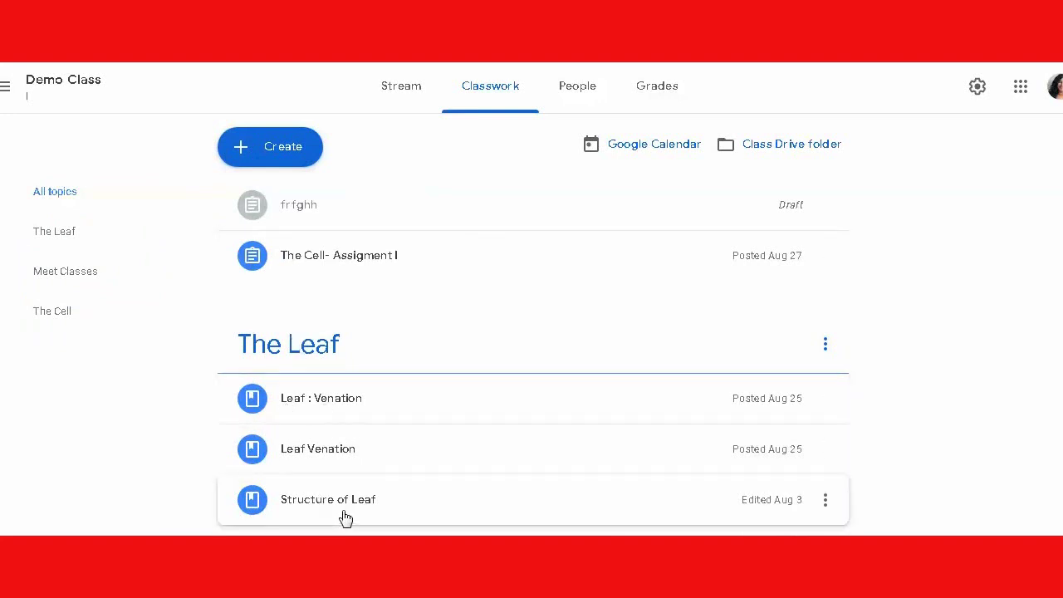
Step: Create an assignment titled "Assignment- The Leaf" with the instructions "Use google doc. to do the assignment." and "Turn it in to the class."
left_click(244, 156)
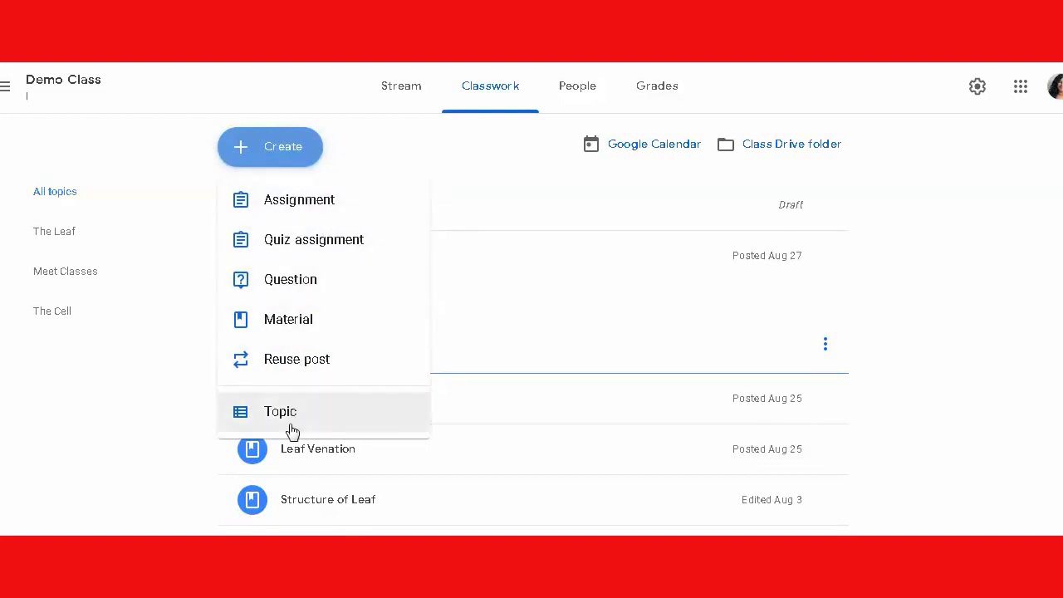
left_click(314, 208)
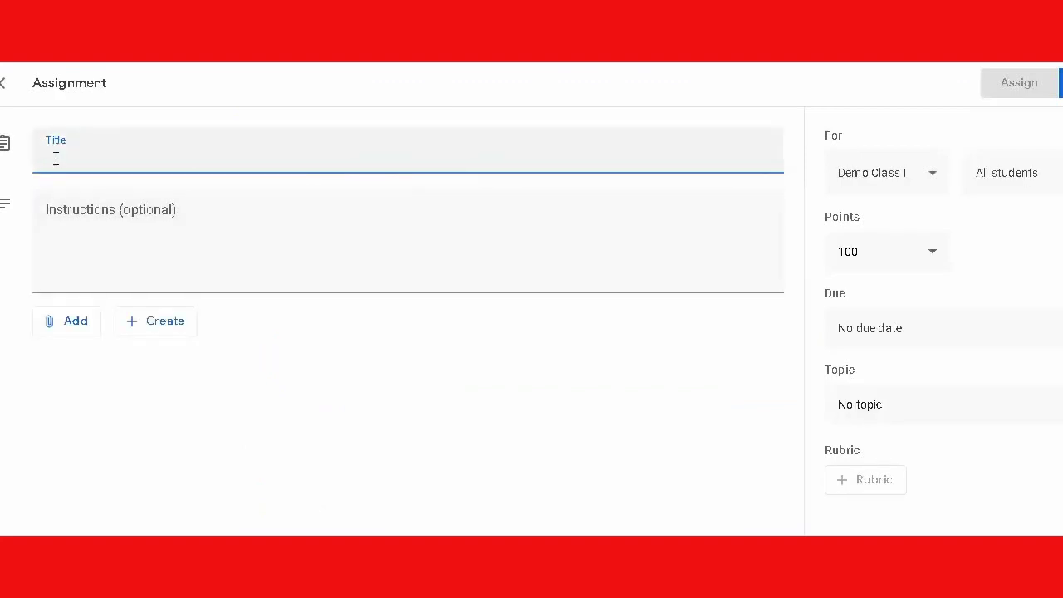
type("Assignment- The Leaf")
left_click(58, 214)
type("Use google doc. to do the assignment.")
key("Return")
type("Turn it in to the class.")
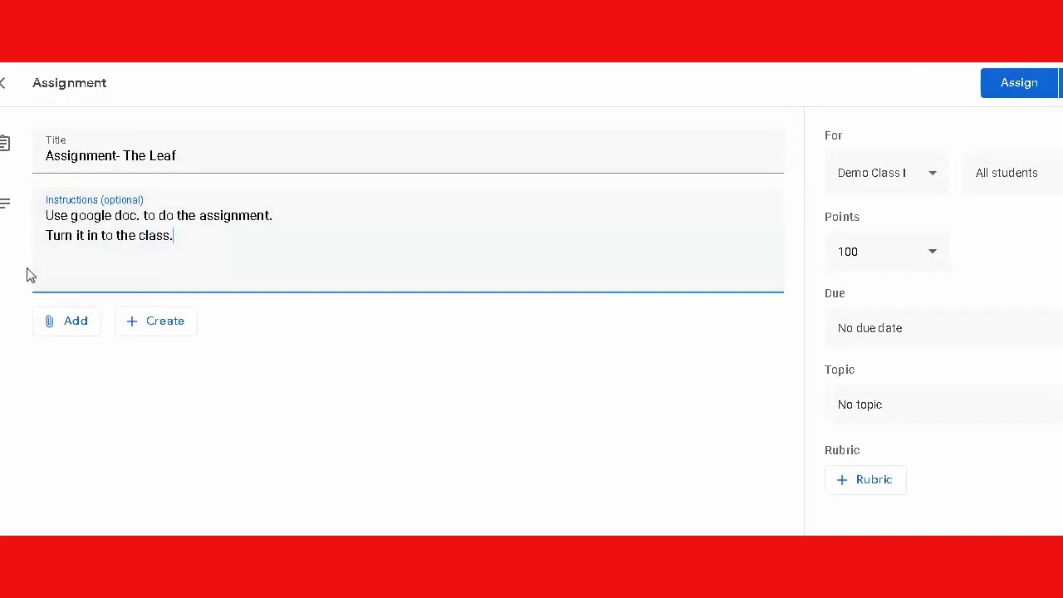
Step: Upload "Assignmen- The Leaf.docx" from the computer as an attachment, with access set to "Students can view file"
left_click(52, 328)
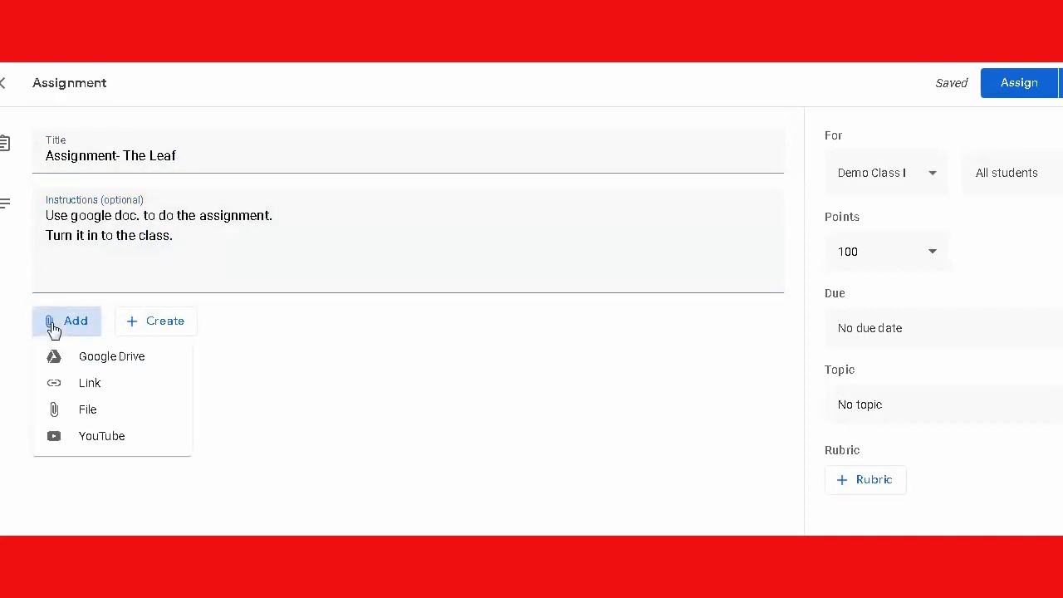
left_click(88, 410)
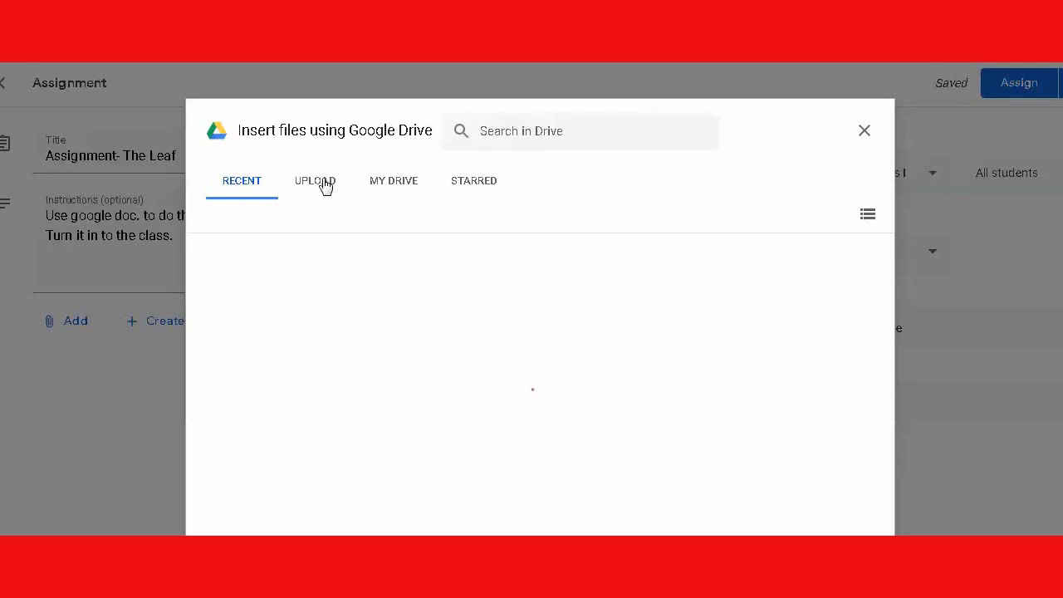
left_click(325, 185)
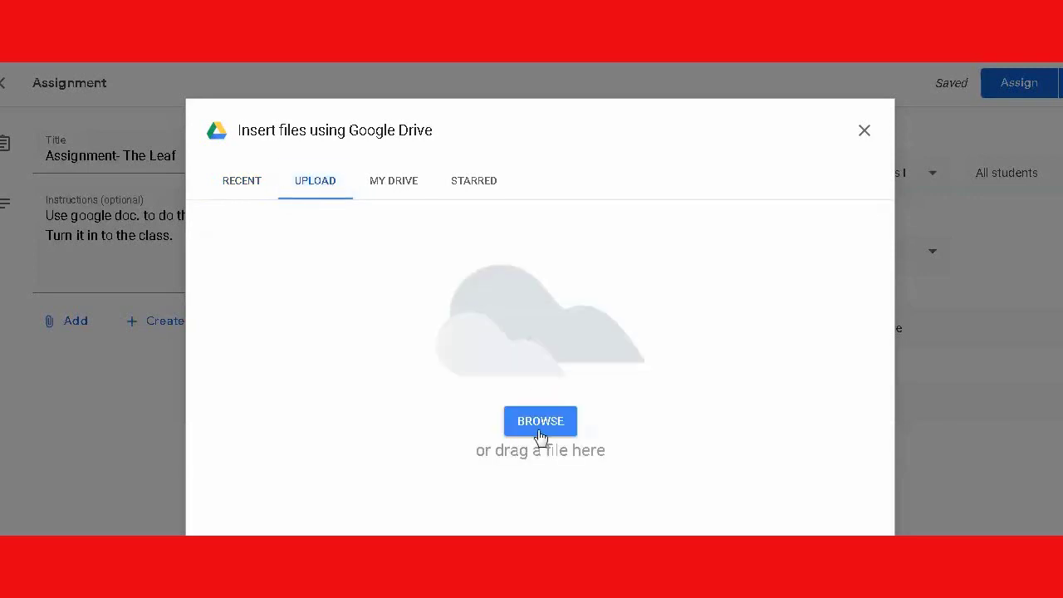
left_click(539, 422)
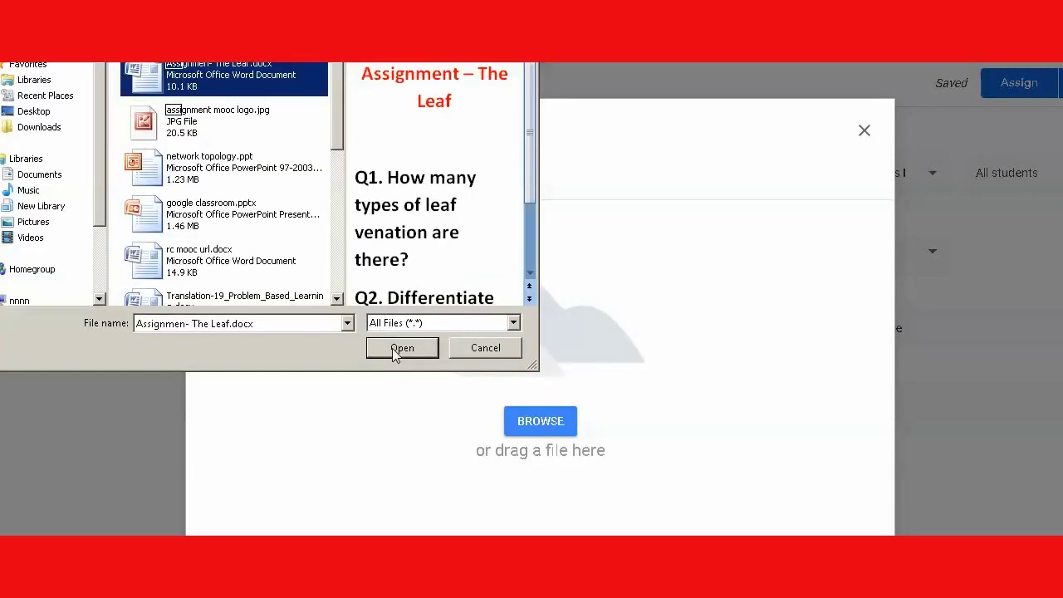
left_click(407, 347)
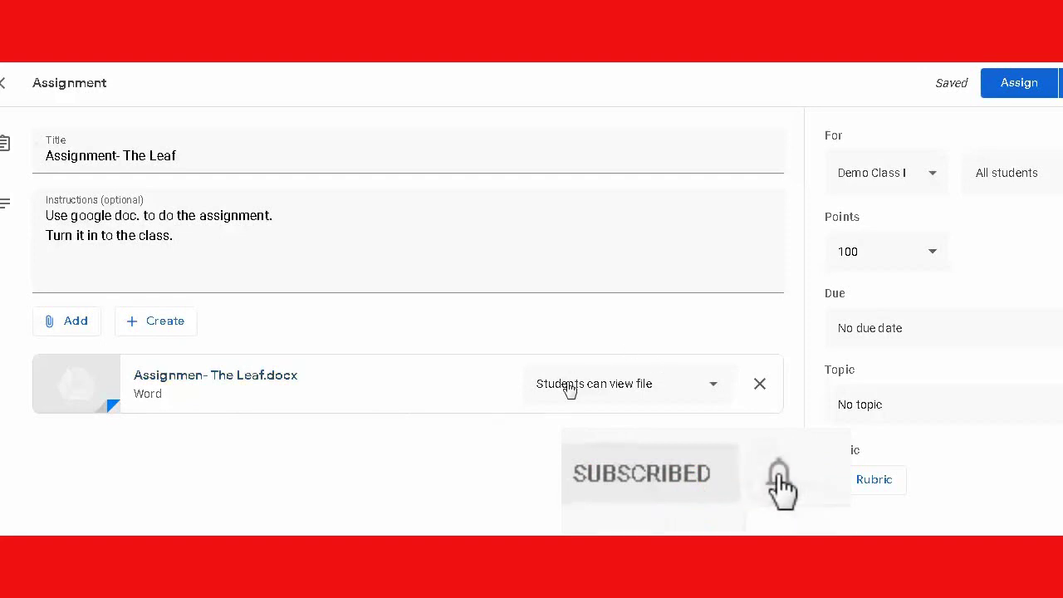
left_click(714, 389)
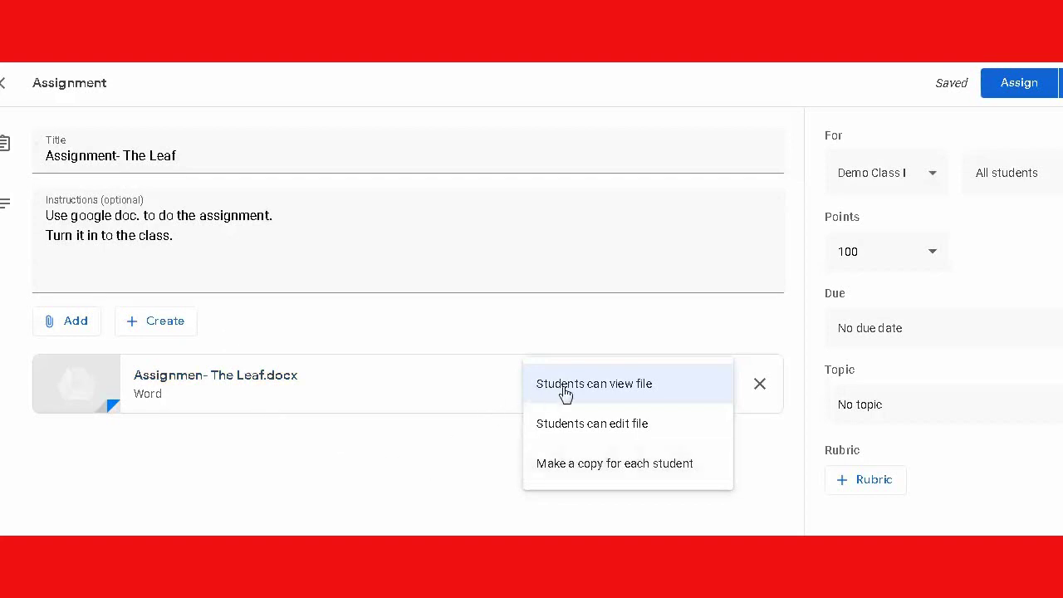
left_click(613, 390)
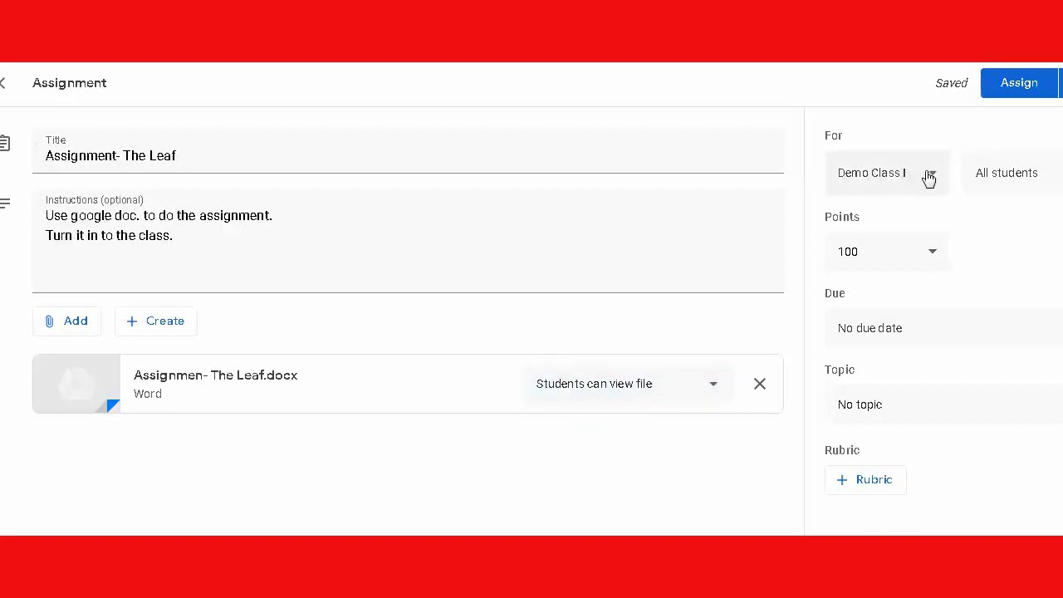
Step: Set the assignment to 10 points, due Sep 2, 2020 at 6:00 PM, and assign it to all students
left_click(932, 254)
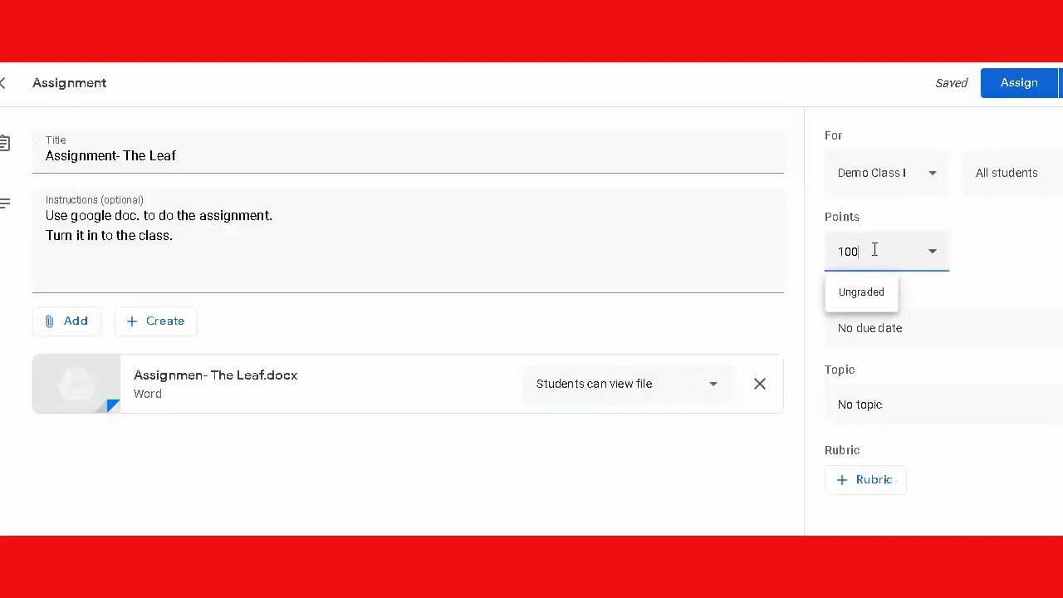
left_click(992, 325)
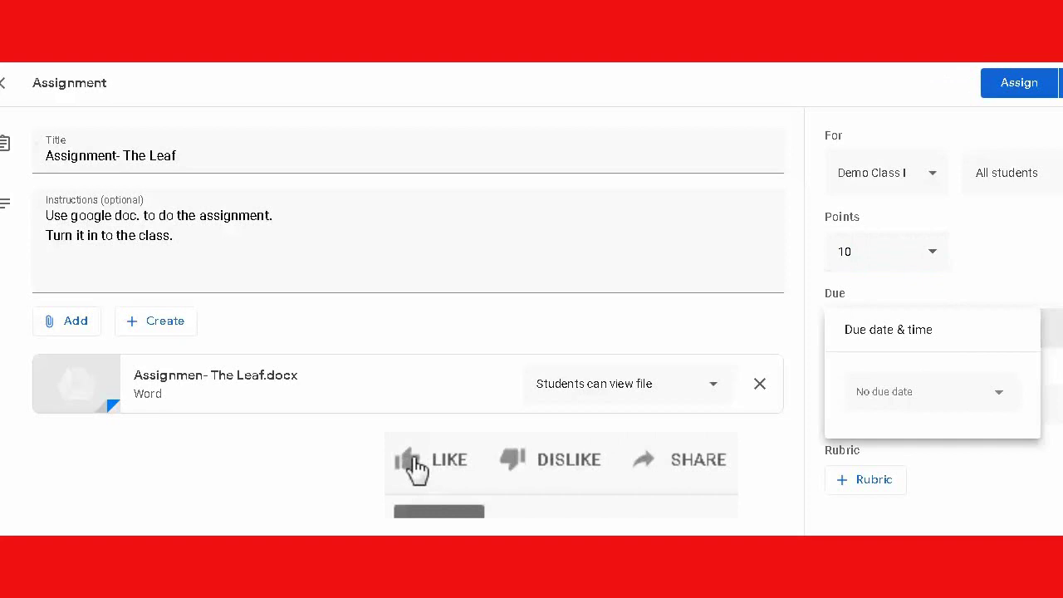
left_click(998, 399)
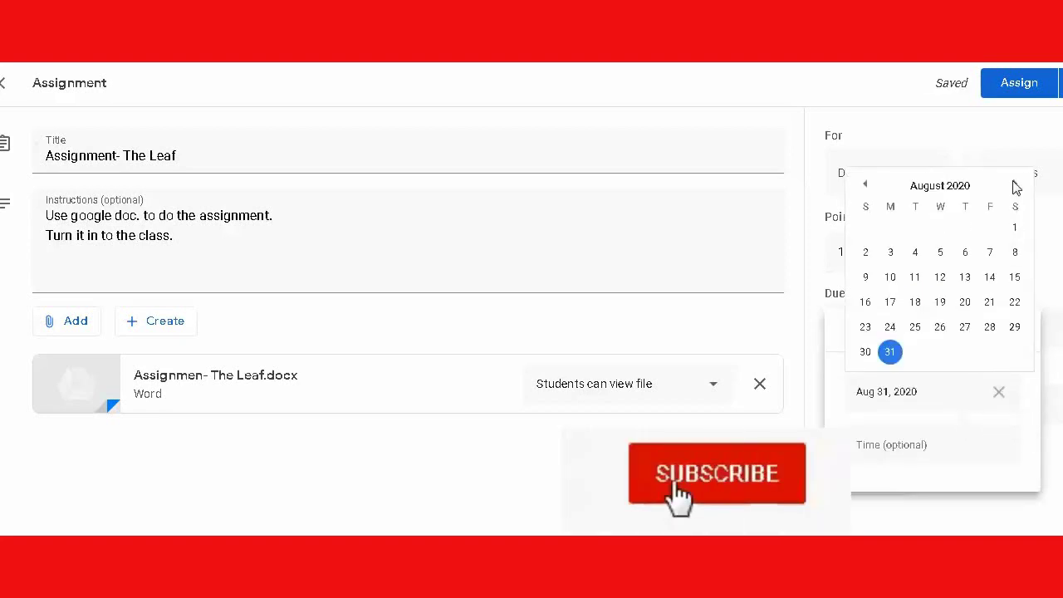
left_click(1014, 185)
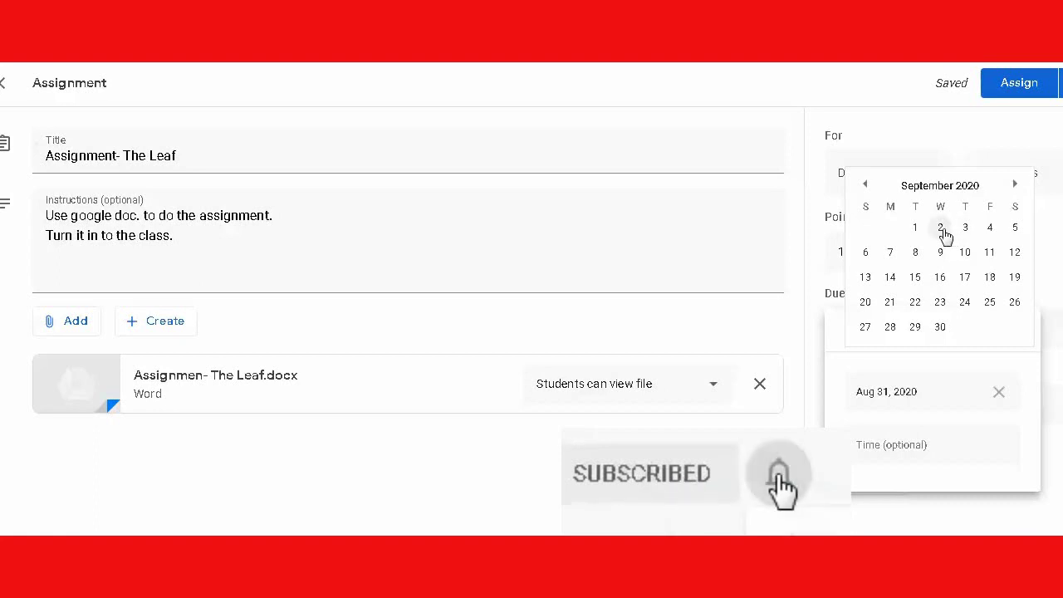
left_click(942, 231)
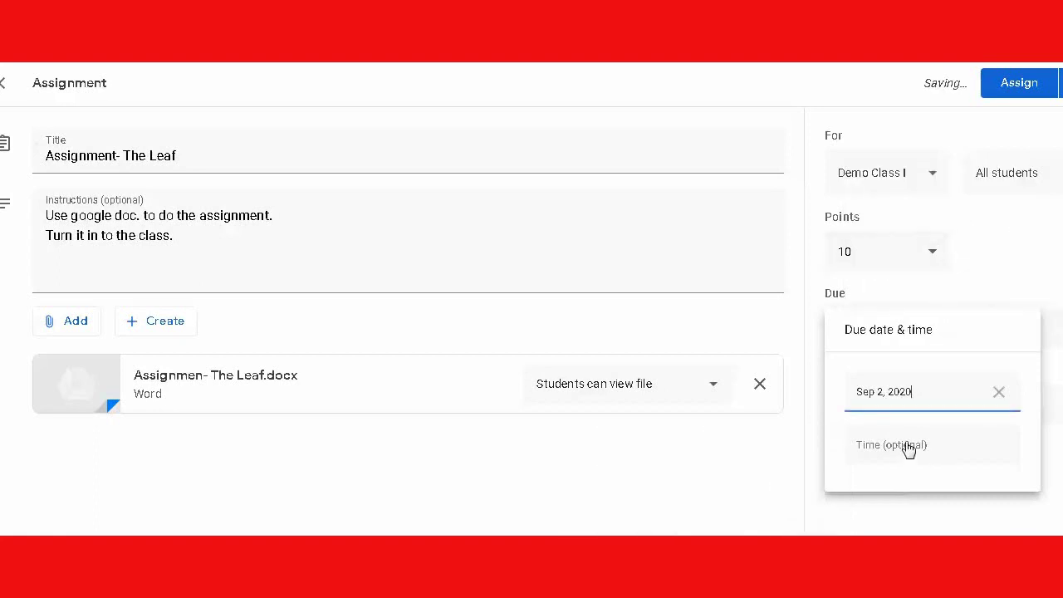
left_click(908, 444)
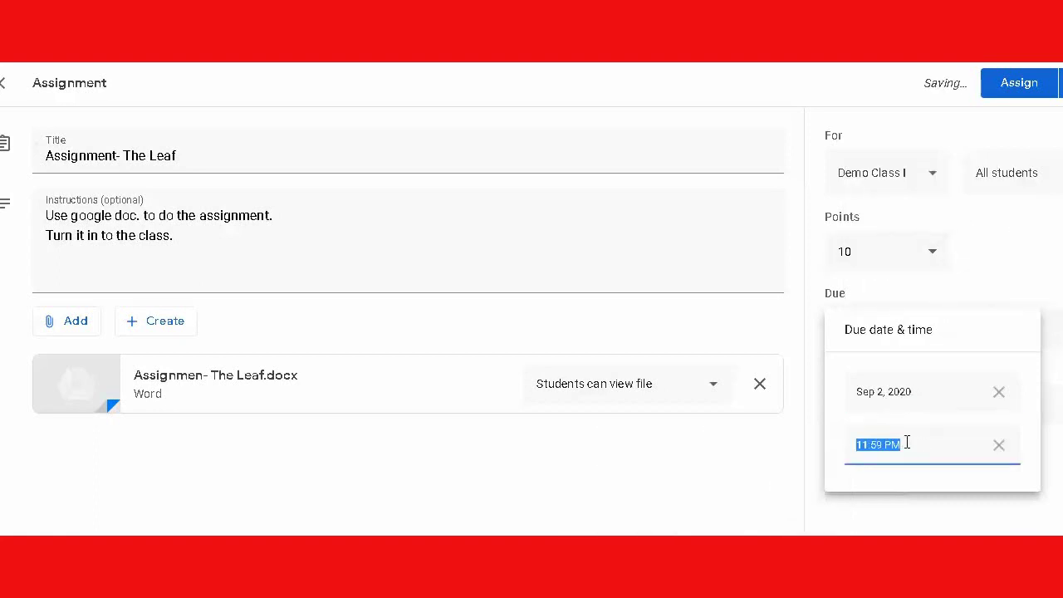
type("6:00 pm")
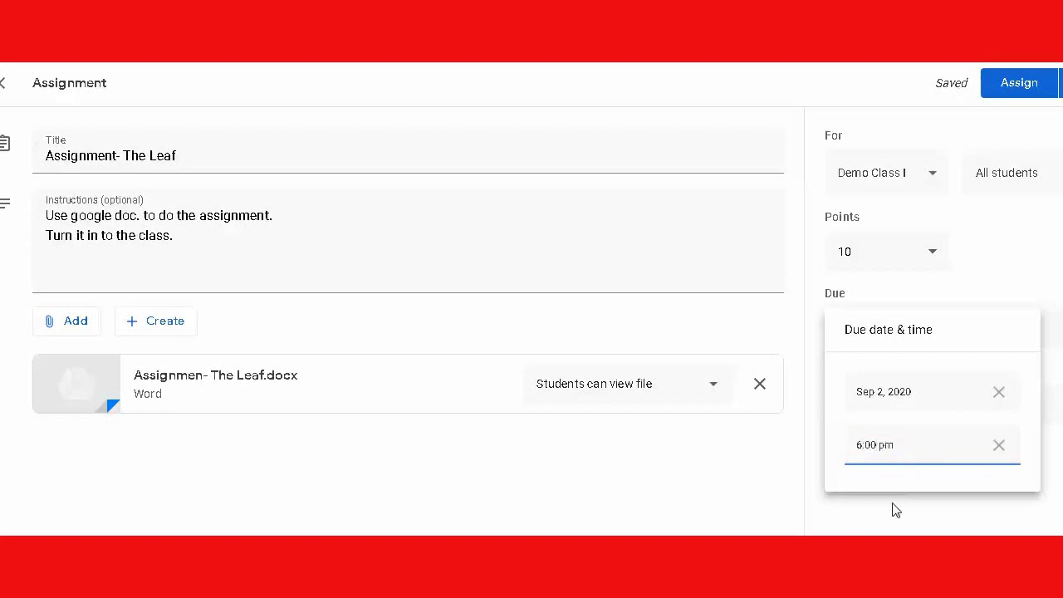
left_click(896, 511)
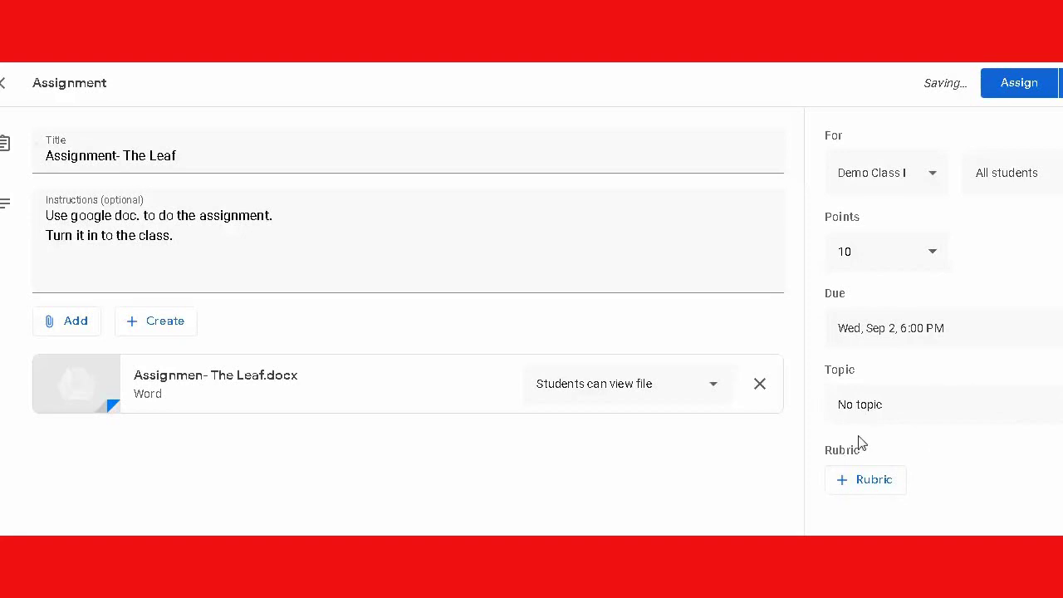
left_click(1011, 86)
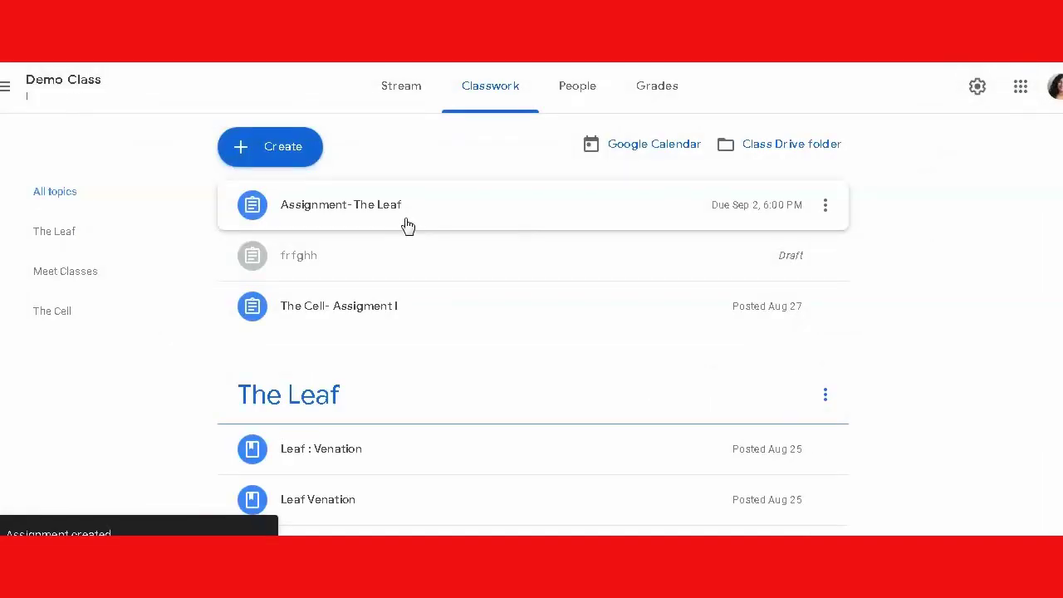
Step: Edit "Assignment- The Leaf" to place it under the topic "The Leaf" and save the change
left_click(826, 206)
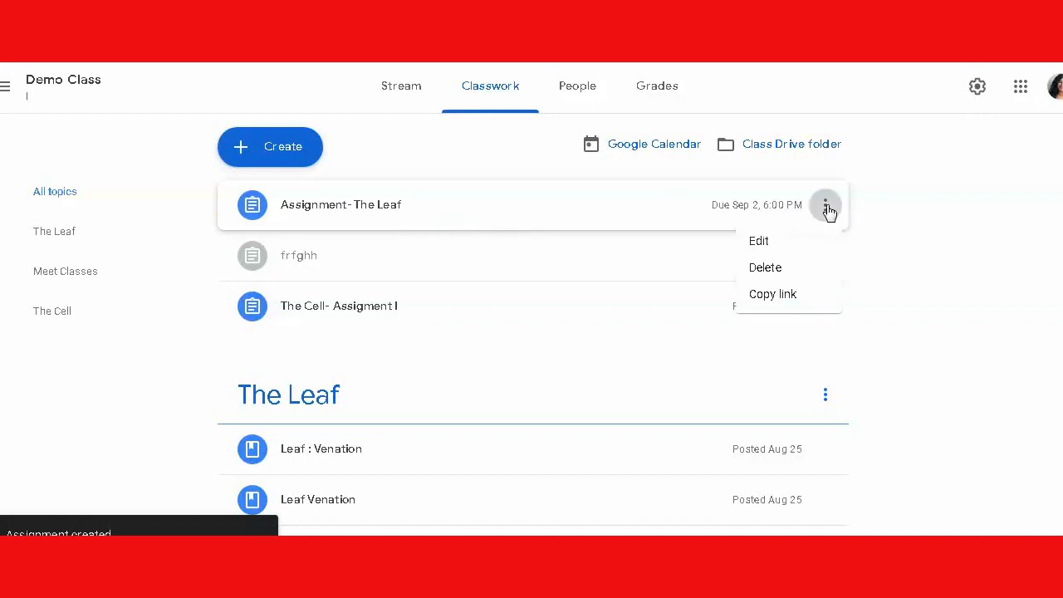
left_click(765, 242)
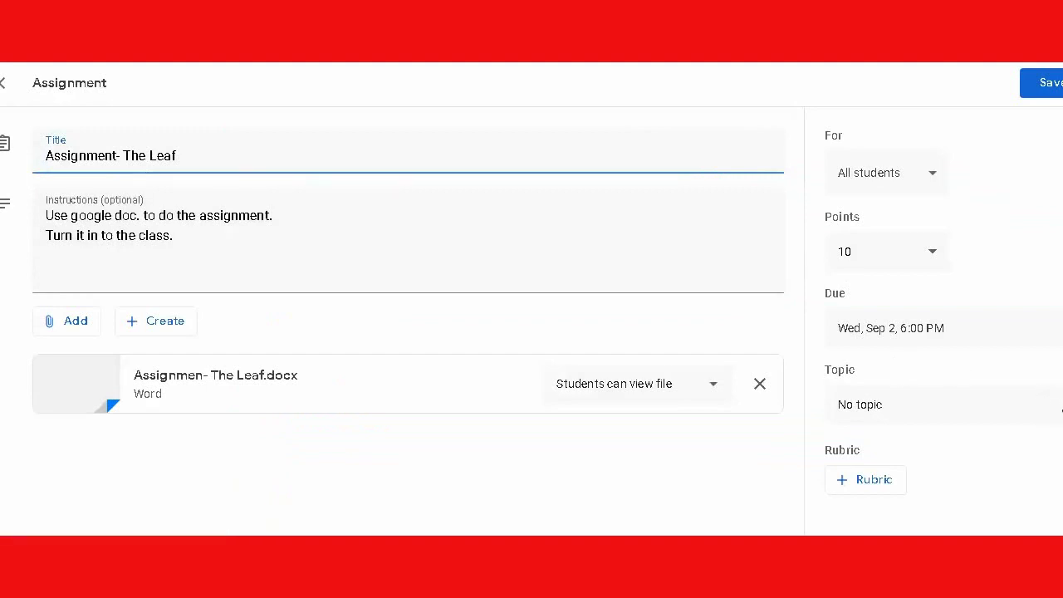
left_click(880, 404)
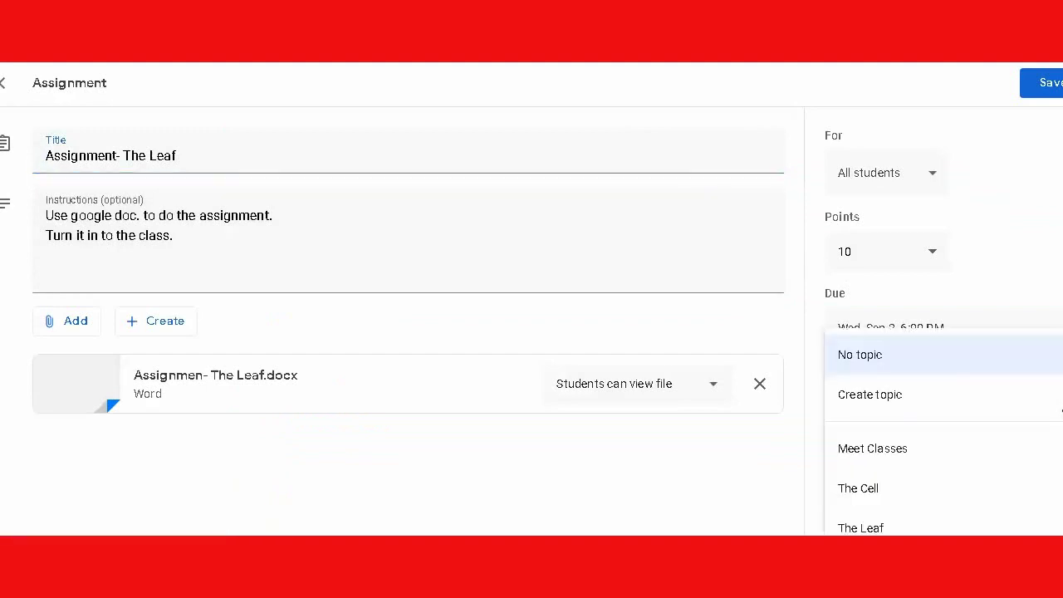
left_click(879, 529)
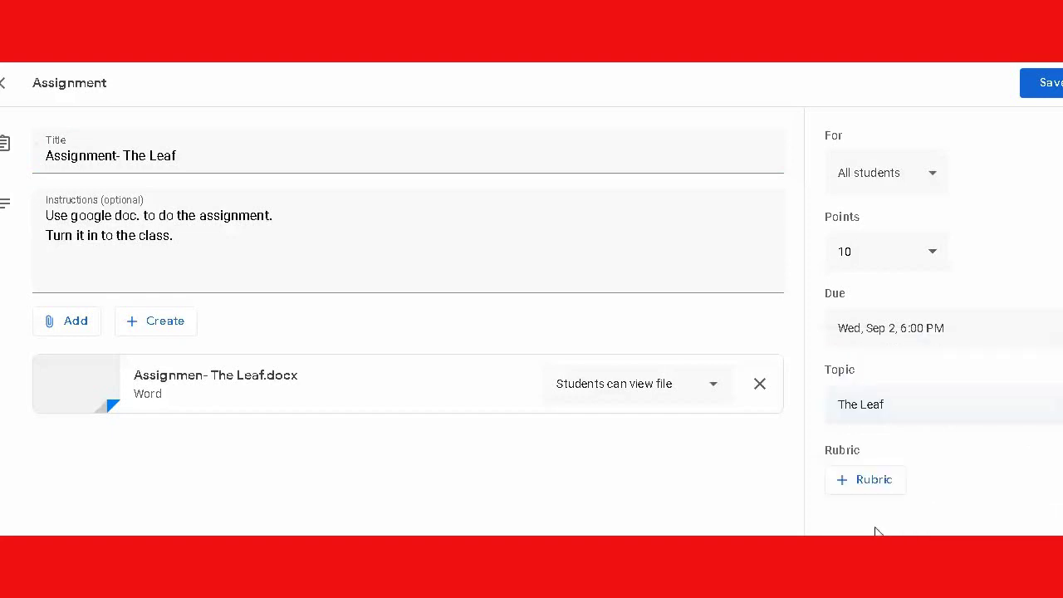
left_click(1028, 83)
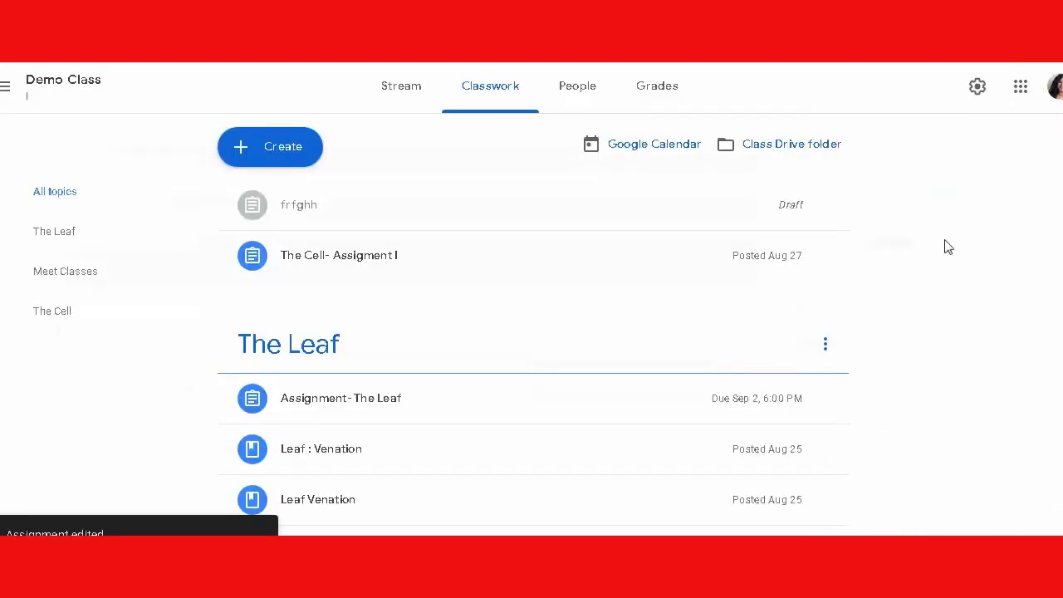
scroll(889, 204, "down", 1)
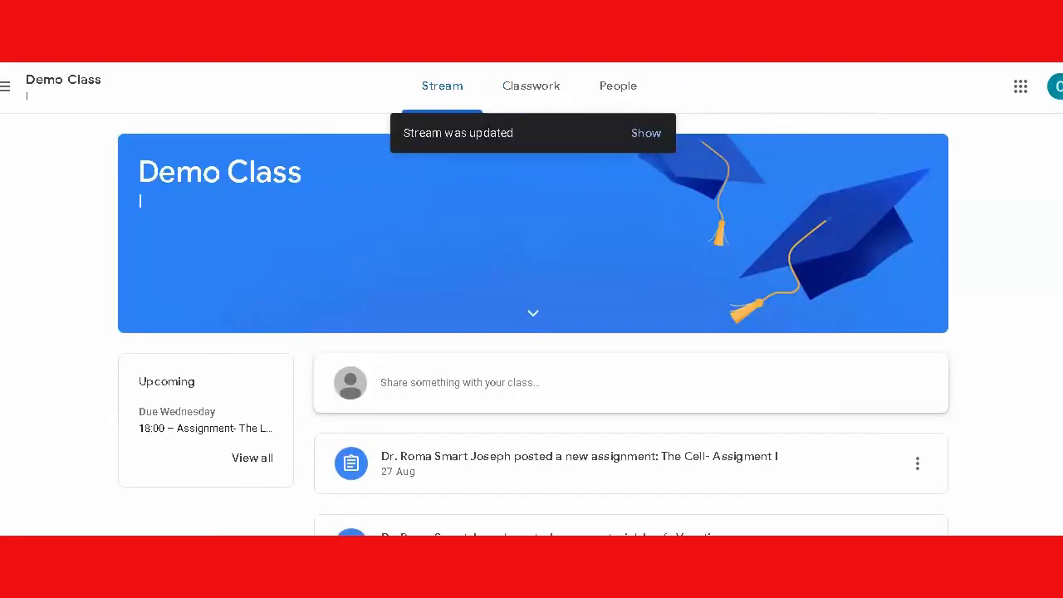
Step: In the student's Classwork, view the details of "Assignment- The Leaf" and open its attached Word file
left_click(532, 87)
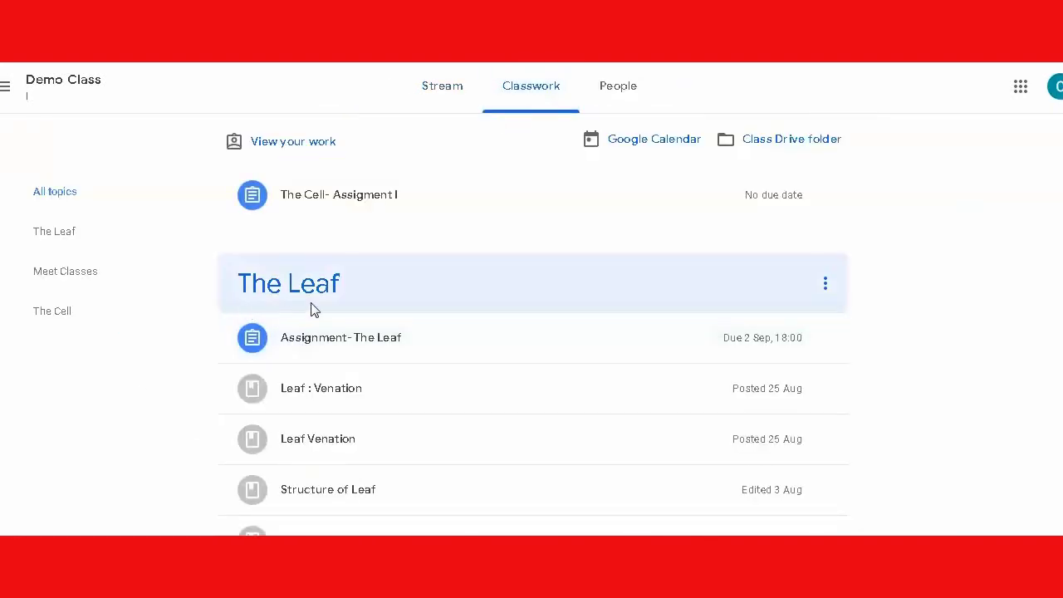
left_click(376, 344)
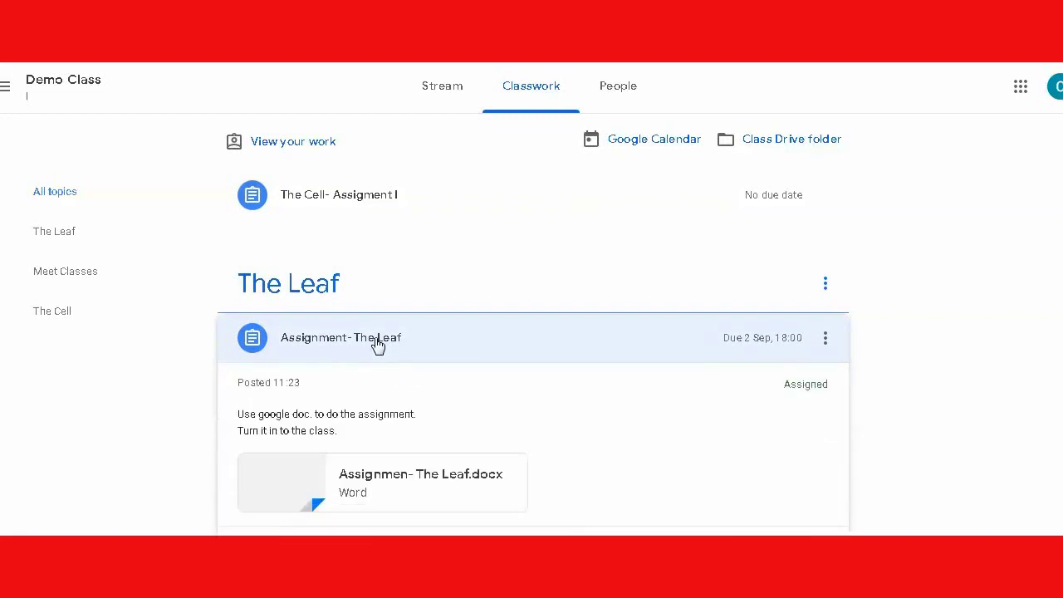
left_click(410, 490)
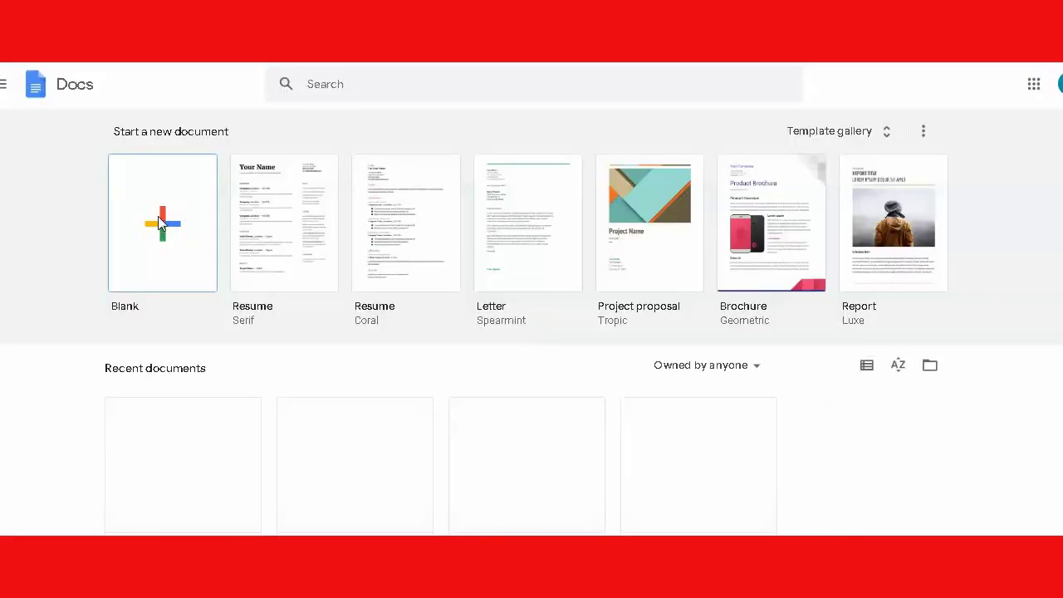
Step: Start a blank document in Google Docs, and add a new Docs file to the student's work on the assignment
left_click(159, 219)
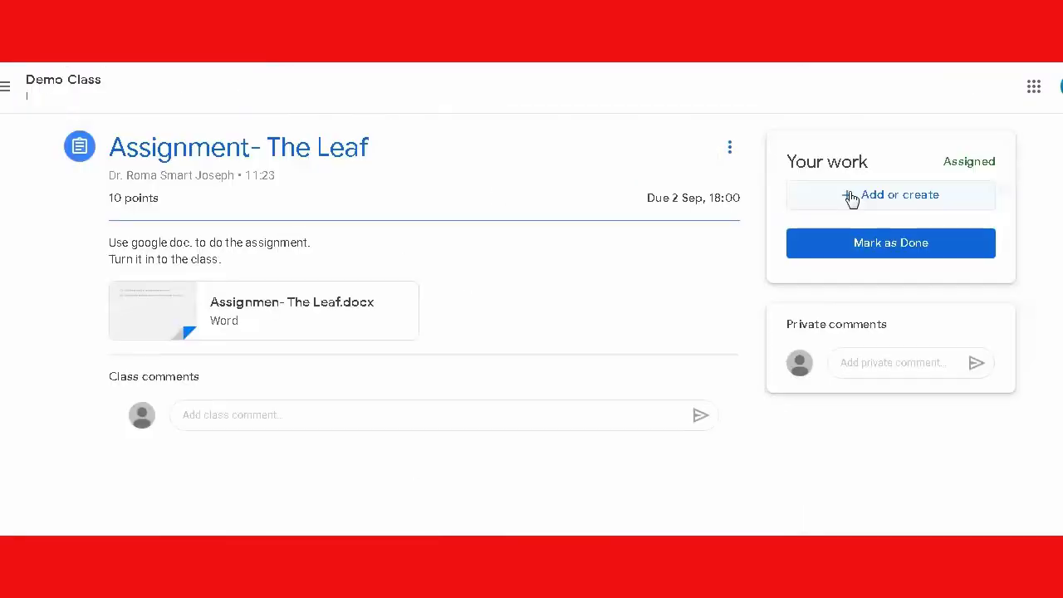
left_click(849, 197)
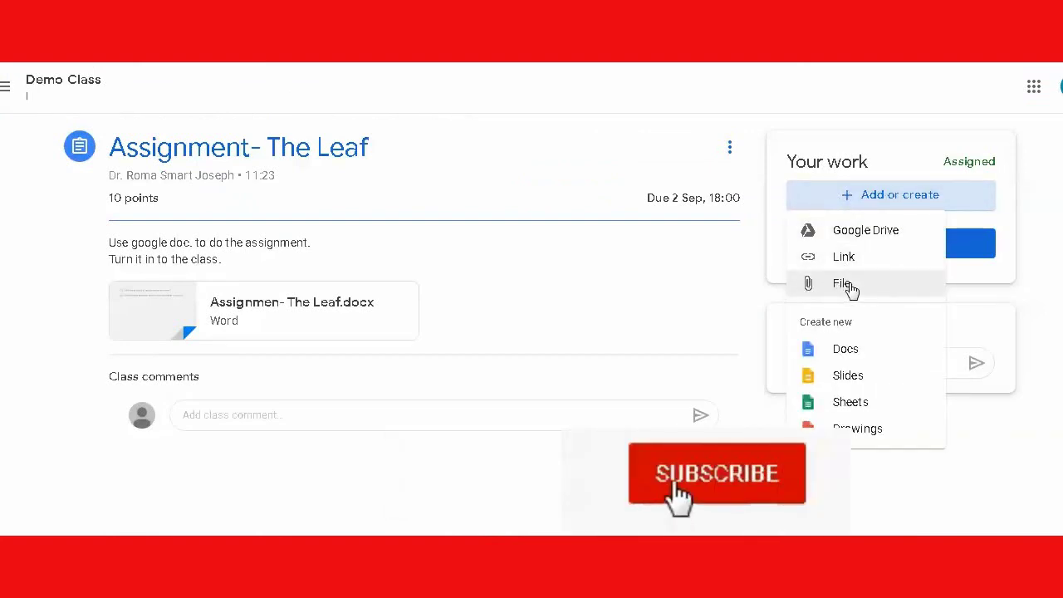
left_click(860, 353)
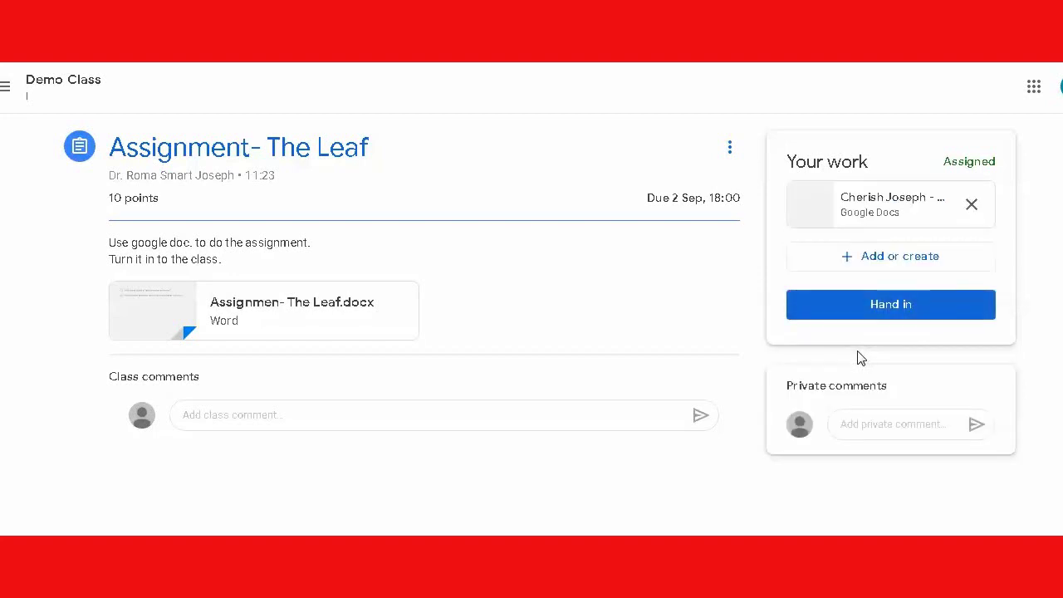
Step: Write "Answer" in the student's attached Google Docs file and hand in the work for "Assignment- The Leaf"
left_click(885, 213)
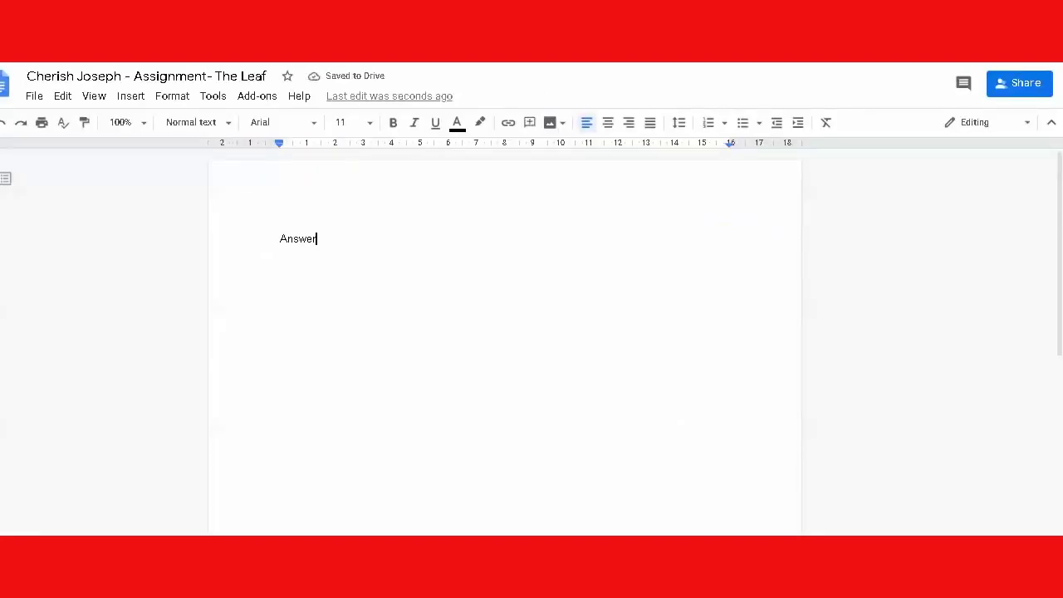
key("ctrl+w")
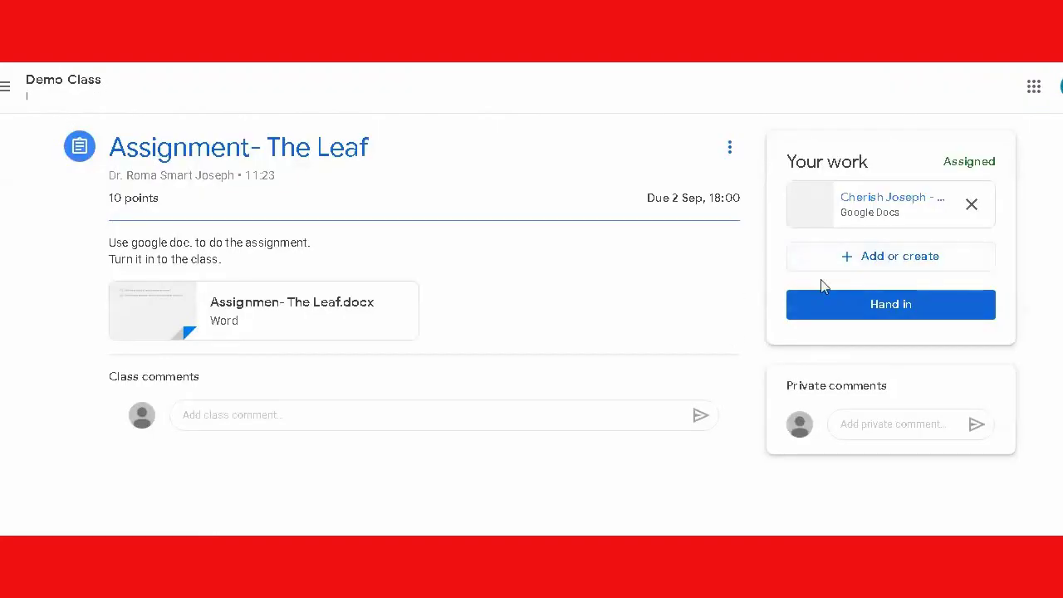
left_click(889, 305)
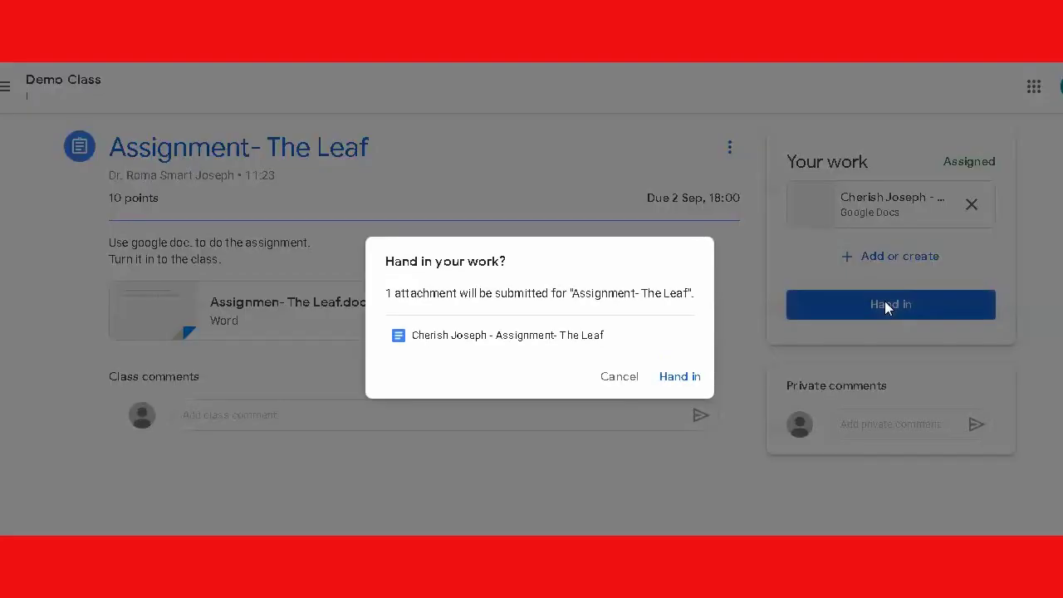
left_click(680, 380)
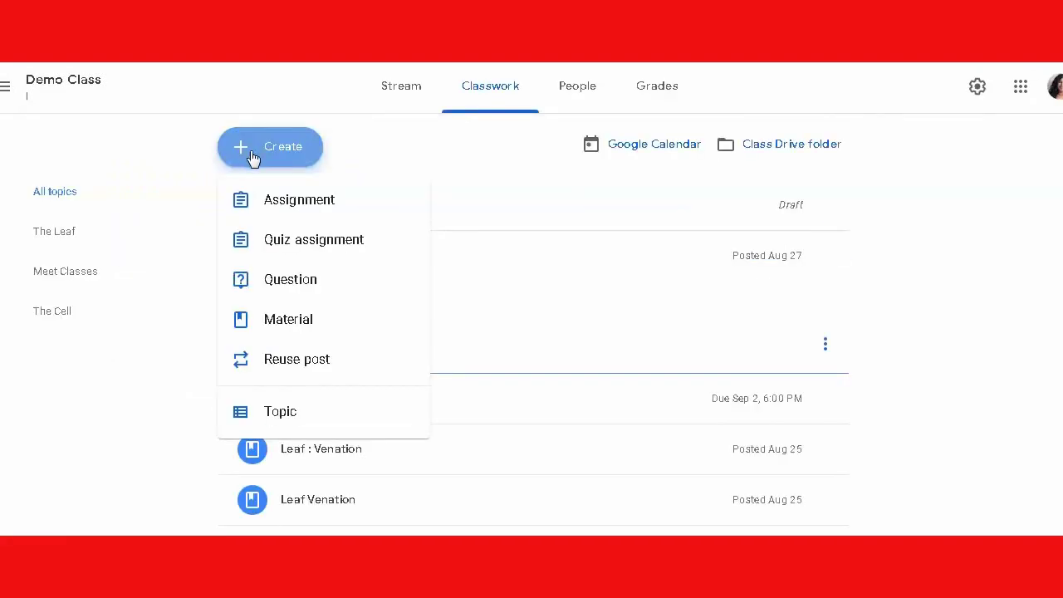
Step: Start another new assignment in the teacher's Classwork
left_click(285, 208)
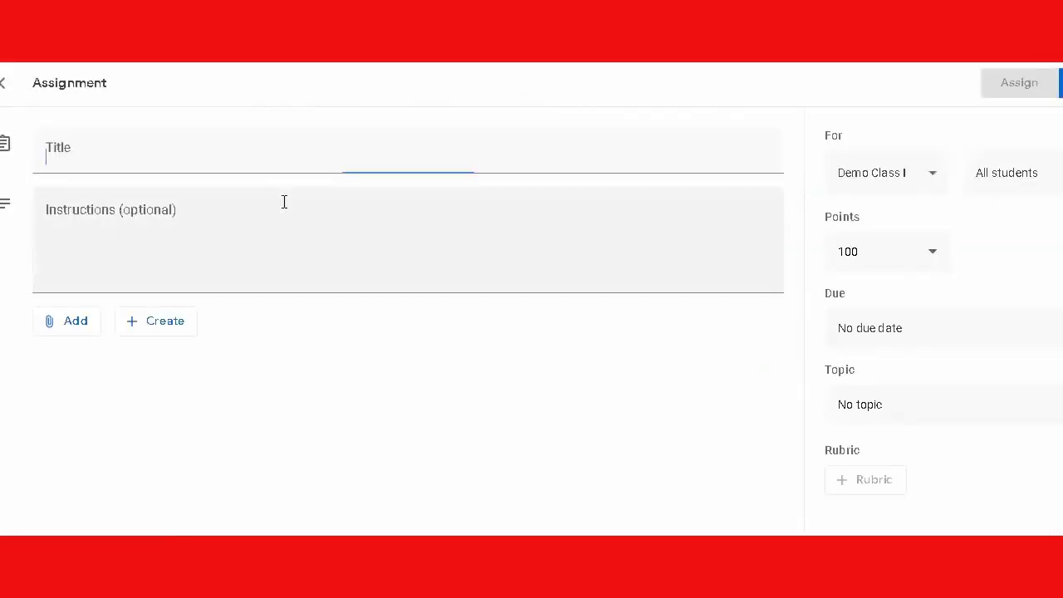